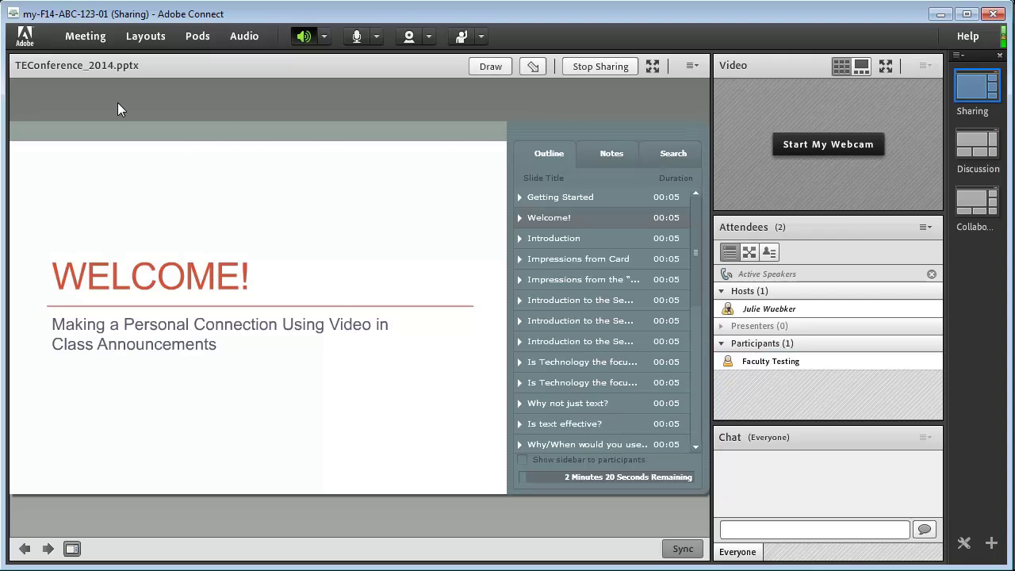
Set up a new meeting recording named "Making a Connection through Video Announcements".
click(80, 39)
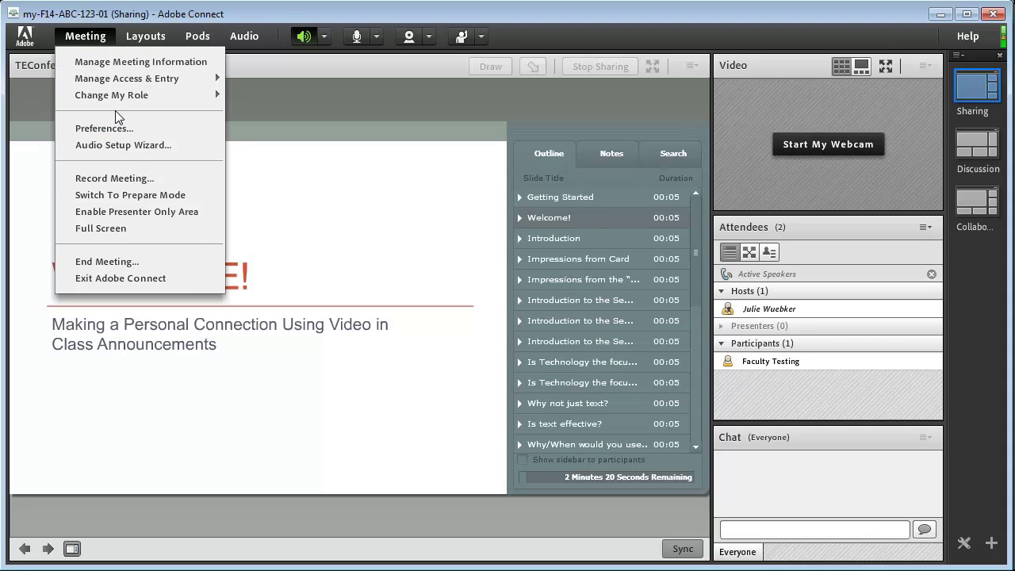
click(135, 178)
text(M)
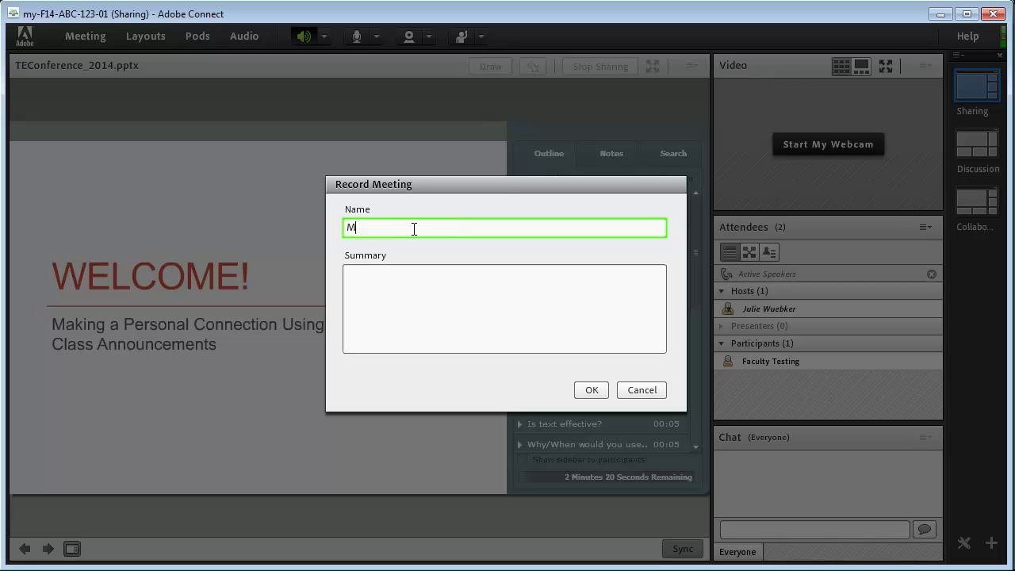
text(aking a Connection through Video Announcements)
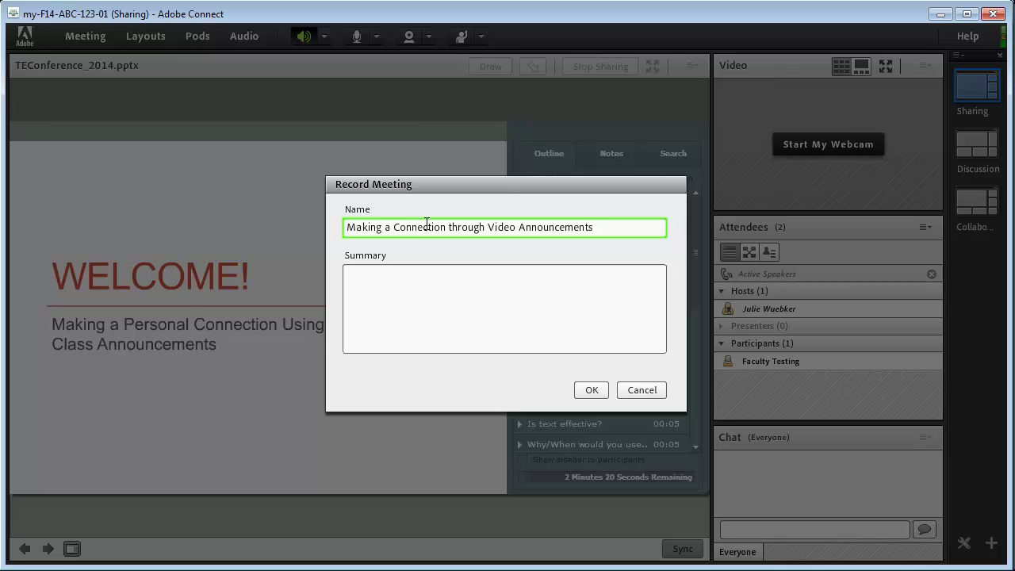
Enter the summary "In this session we looked at the processes and techniques ..", start the recording and dismiss its notice.
click(398, 299)
text(In)
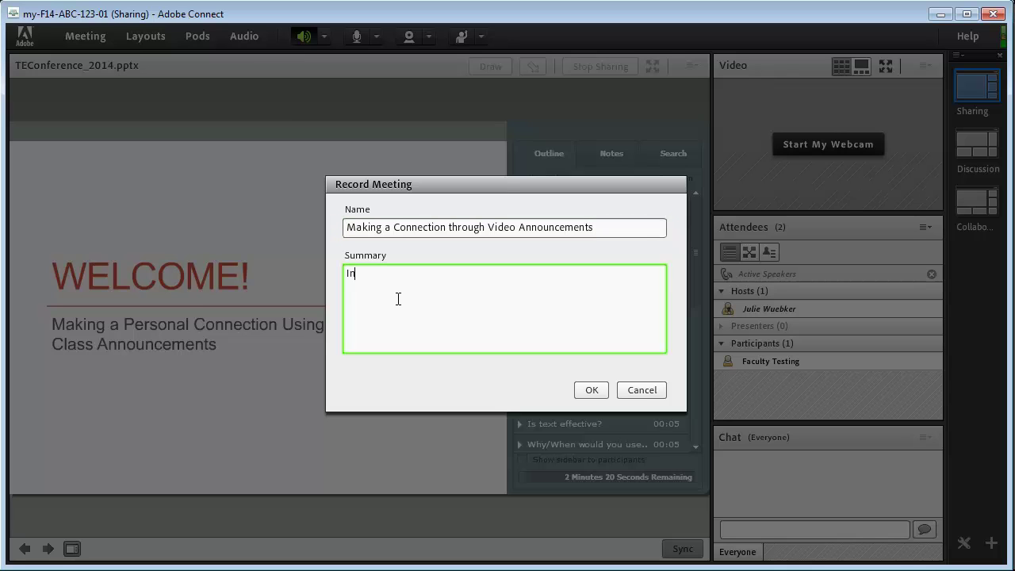
text( this session we )
text(loko)
key(BackSpace)
key(BackSpace)
key(BackSpace)
text(oked a)
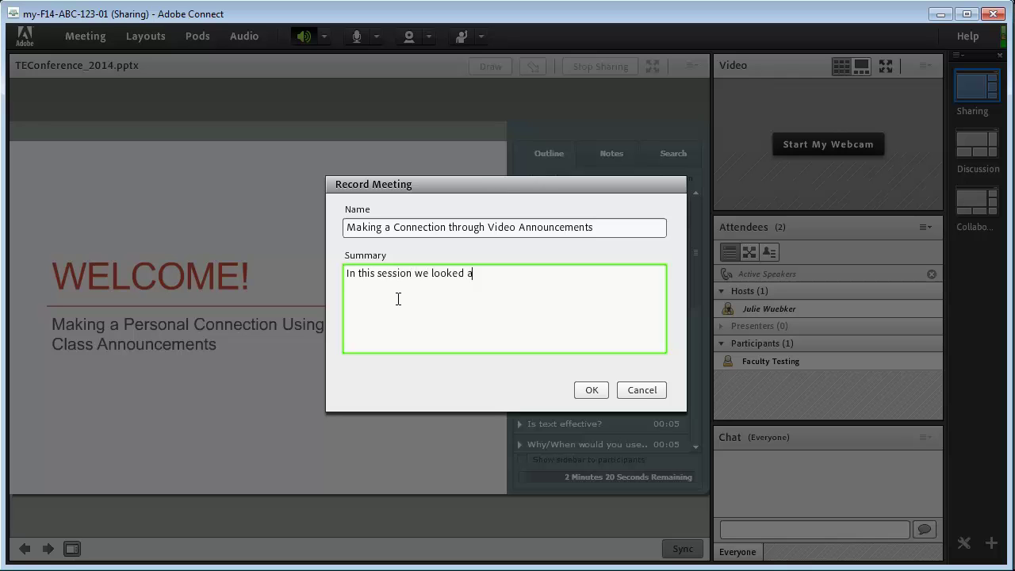
text(t the processes and techniques)
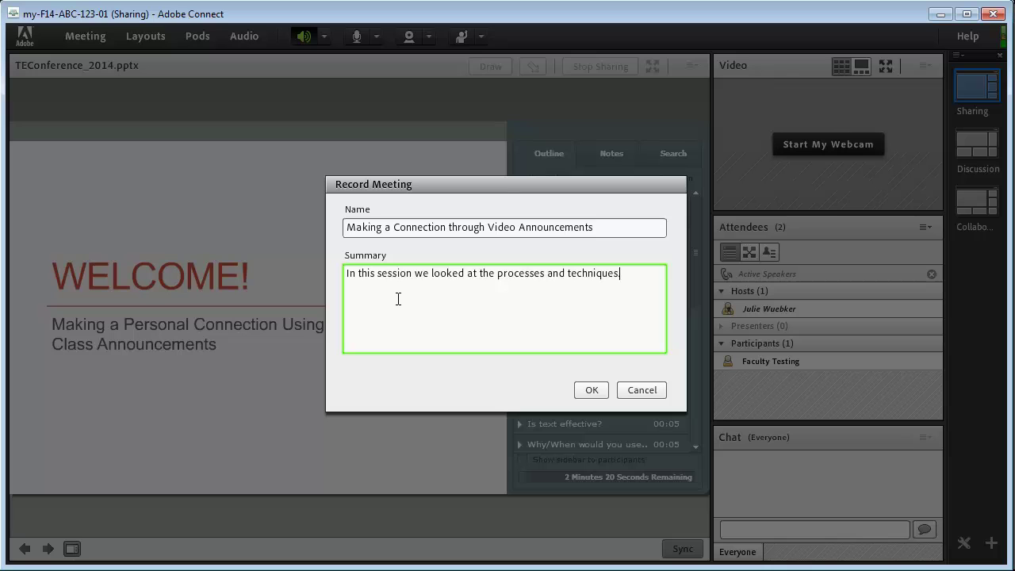
text( ..)
click(591, 390)
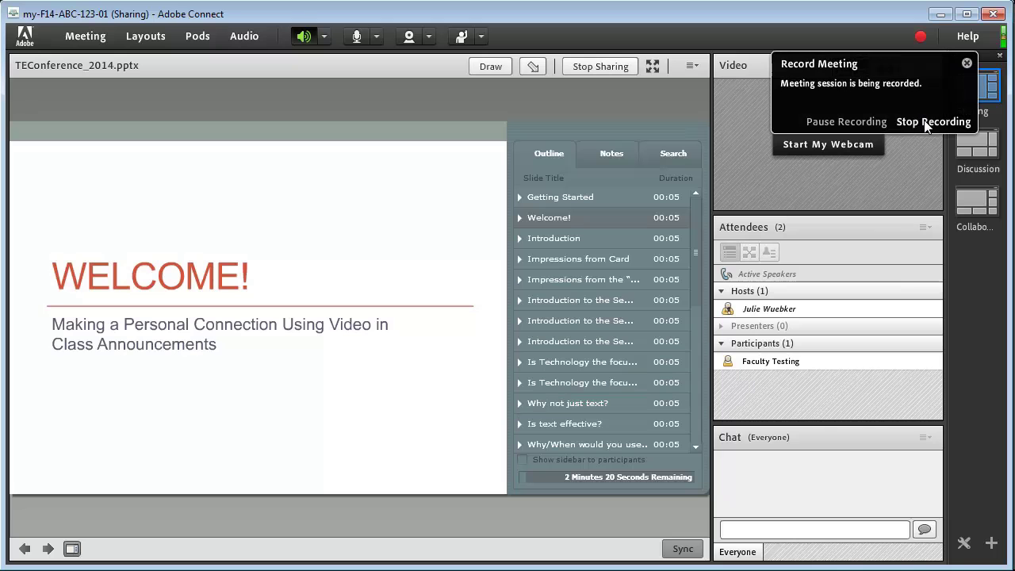
click(966, 65)
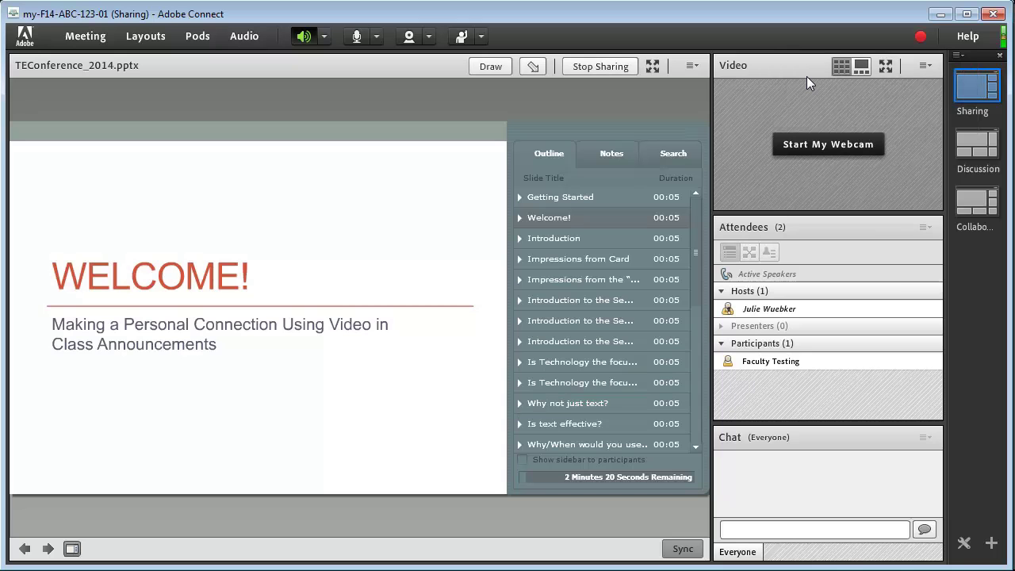
Pause and resume the running meeting recording, and finish by stopping it.
click(921, 44)
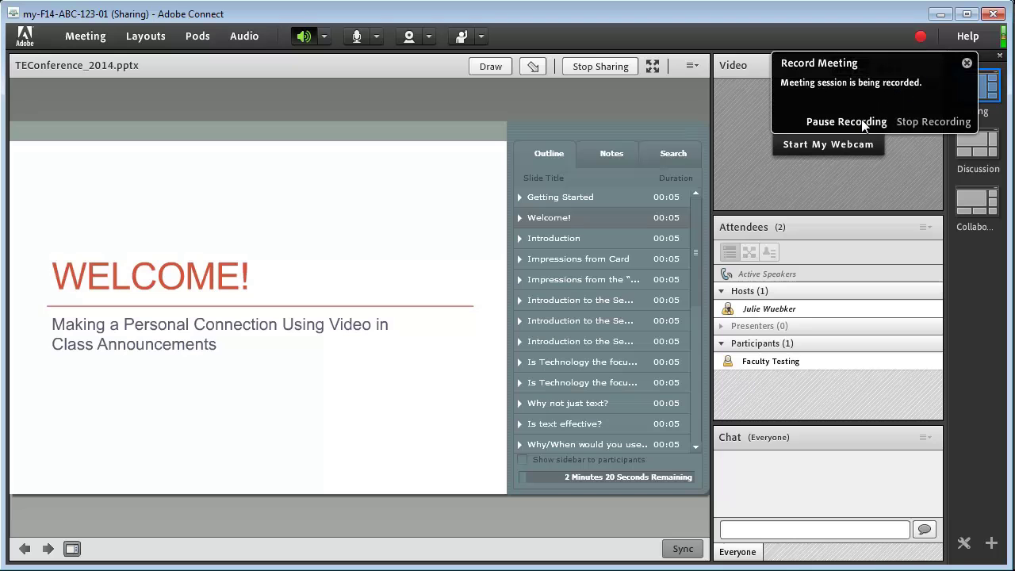
click(841, 122)
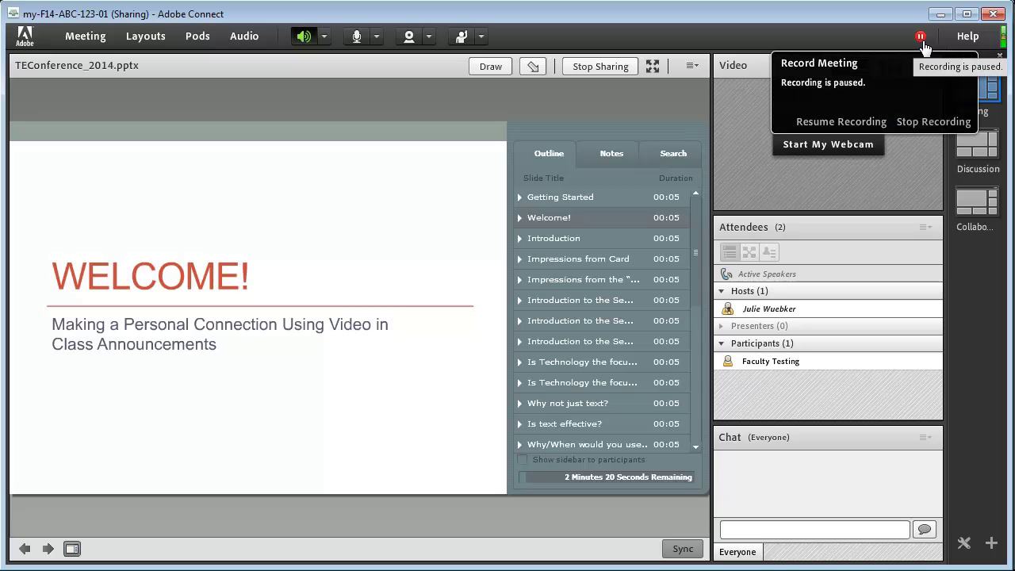
click(827, 123)
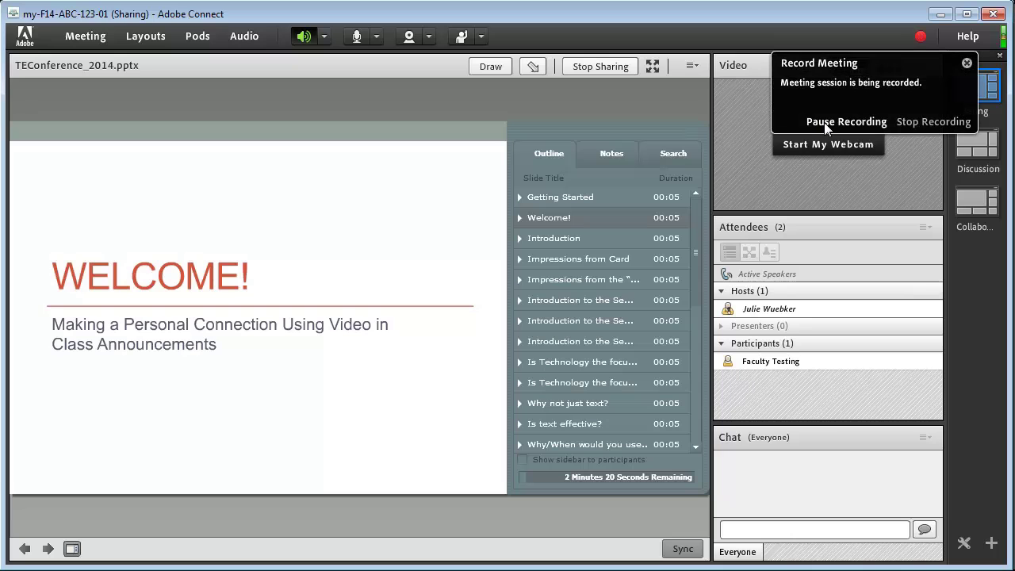
click(916, 121)
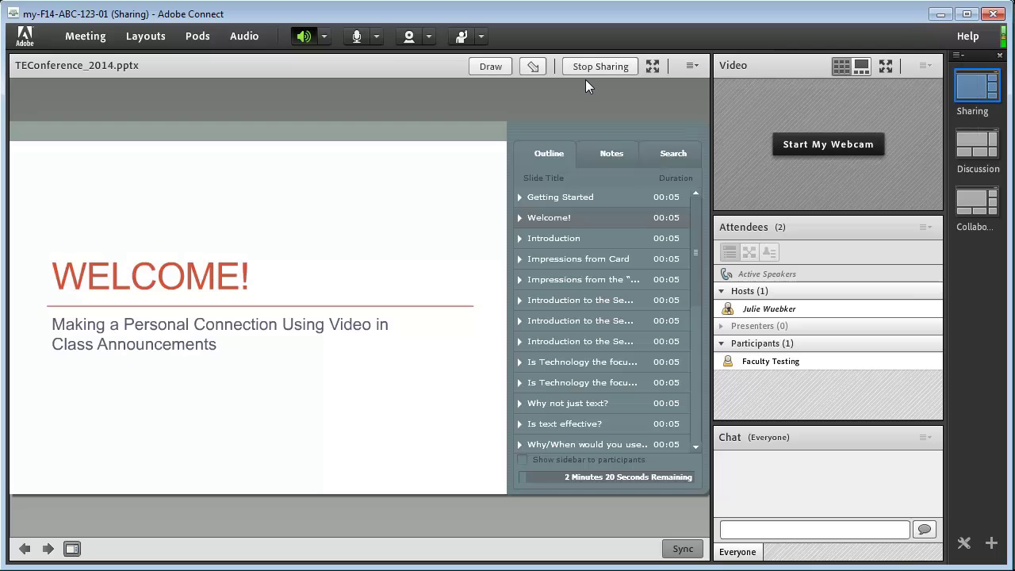
Make a second meeting recording named "Second Recording from the same session" and stop it.
click(100, 41)
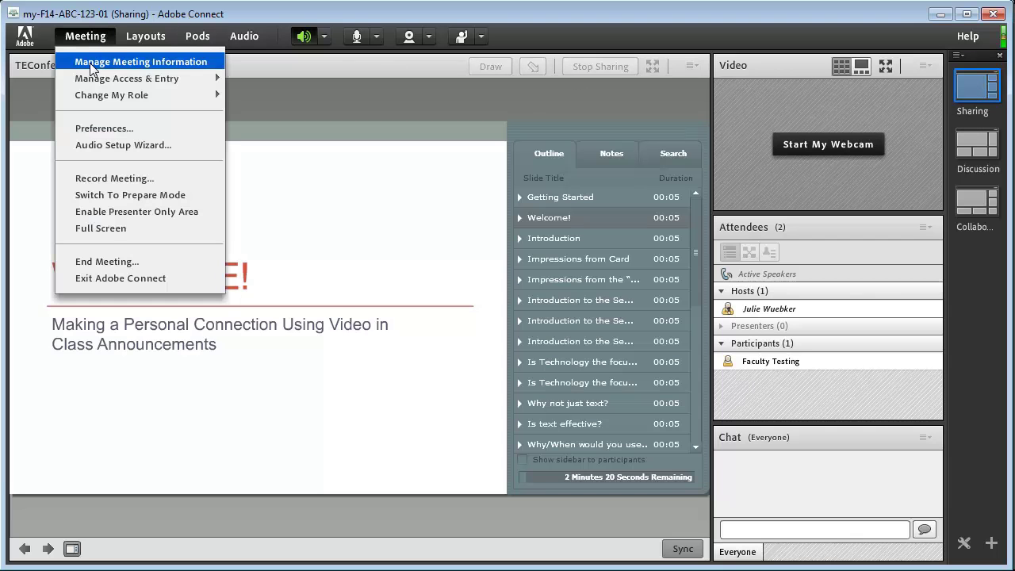
click(117, 179)
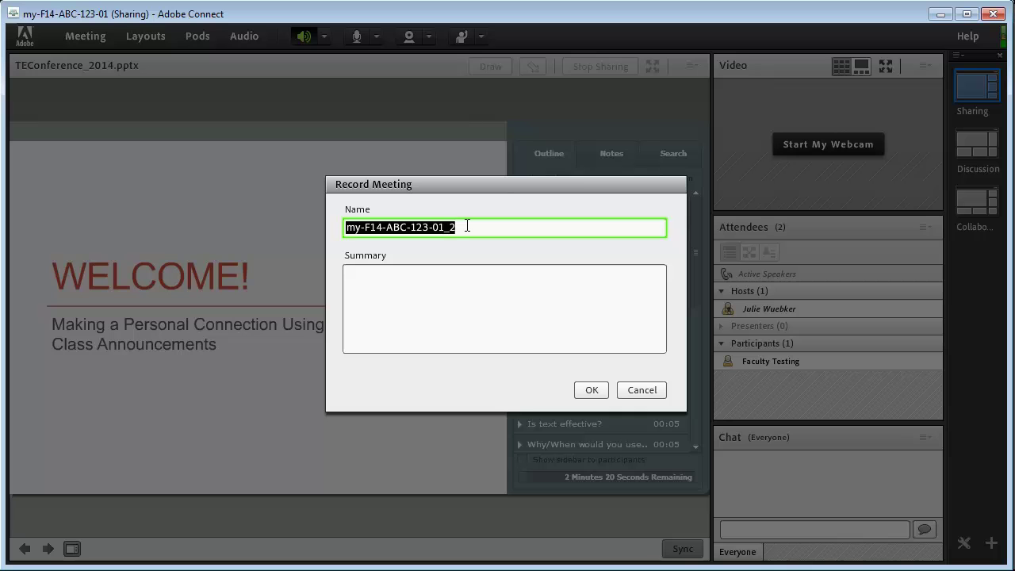
text(Second Rec)
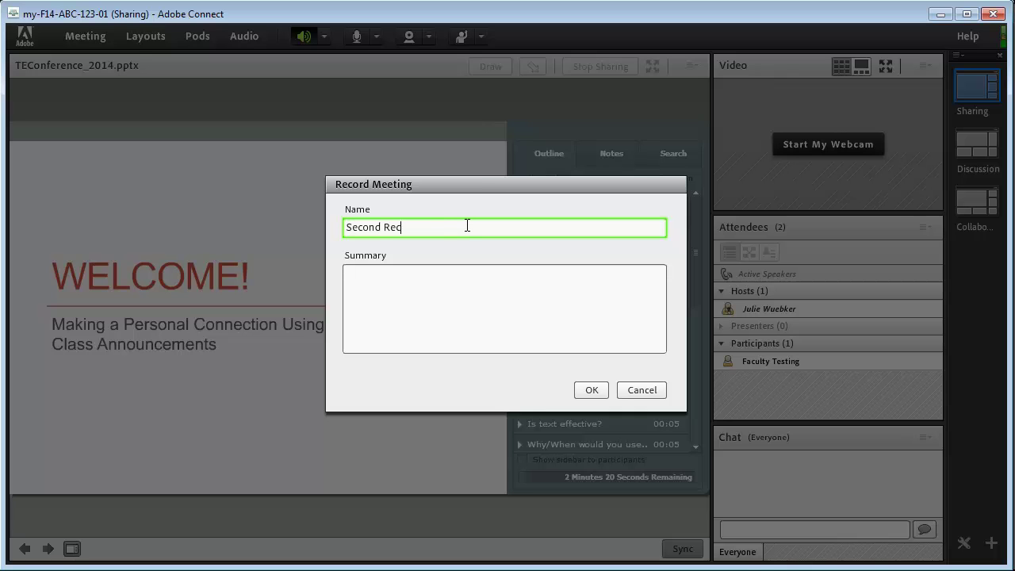
text(ording from the same session)
click(590, 388)
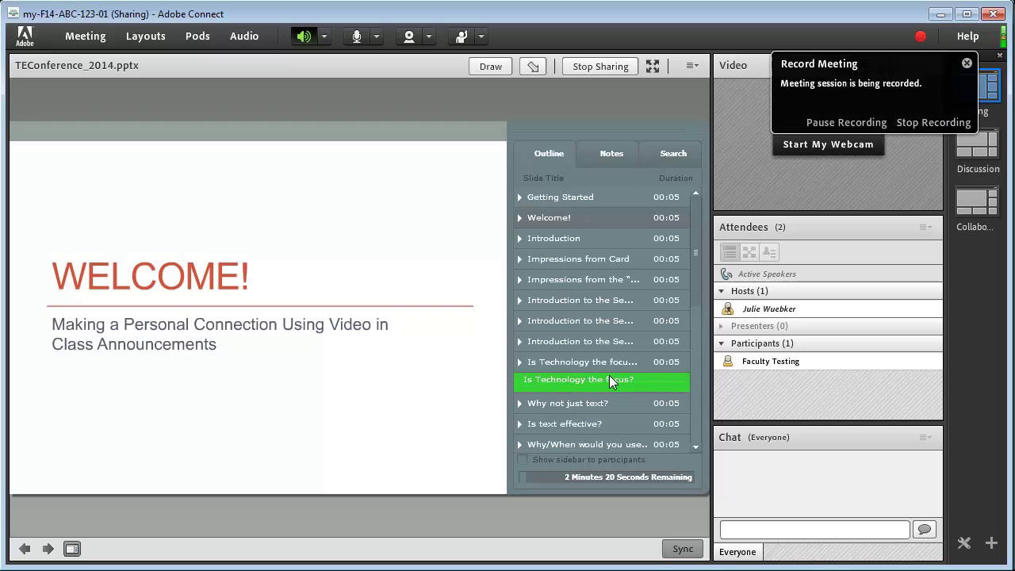
click(967, 62)
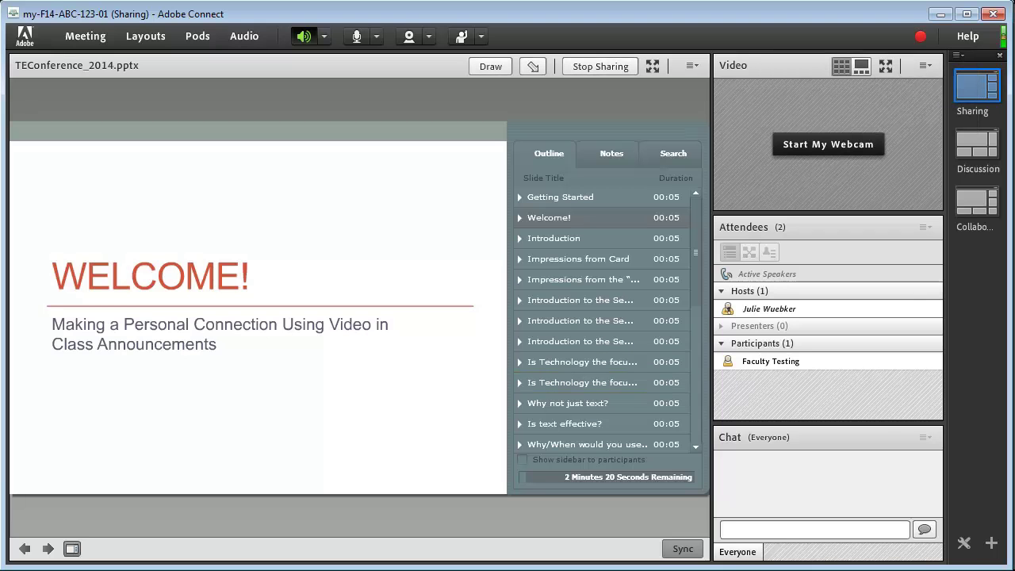
click(921, 37)
click(947, 126)
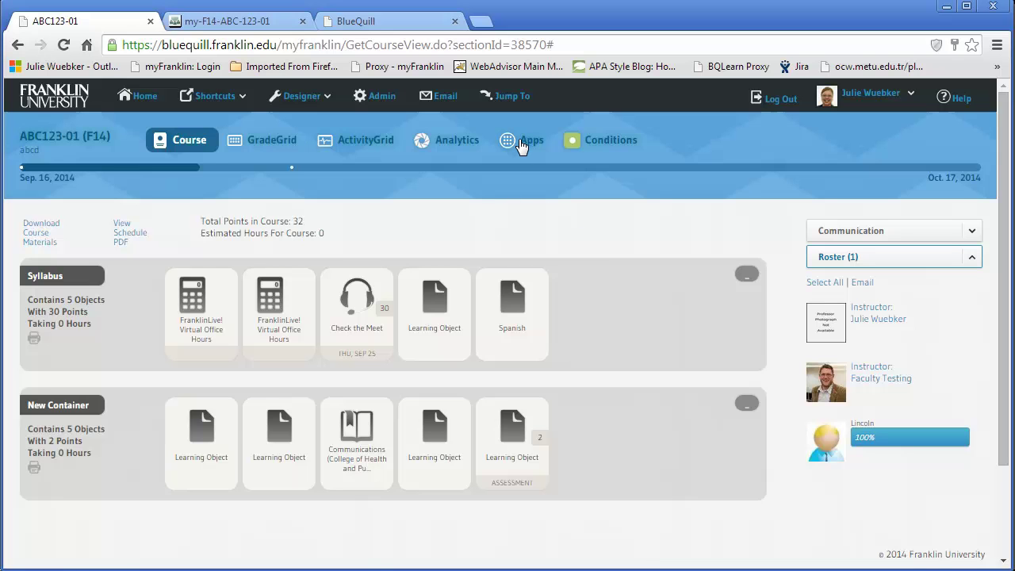
Switch to the browser and open the Meet app of course ABC123-01 (F14) to reach its recordings.
click(522, 143)
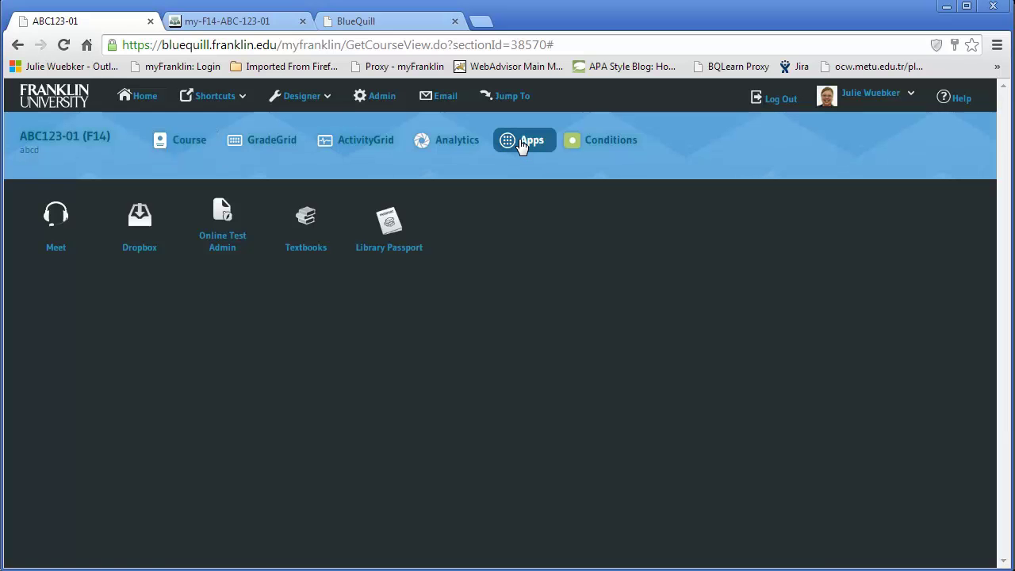
click(55, 226)
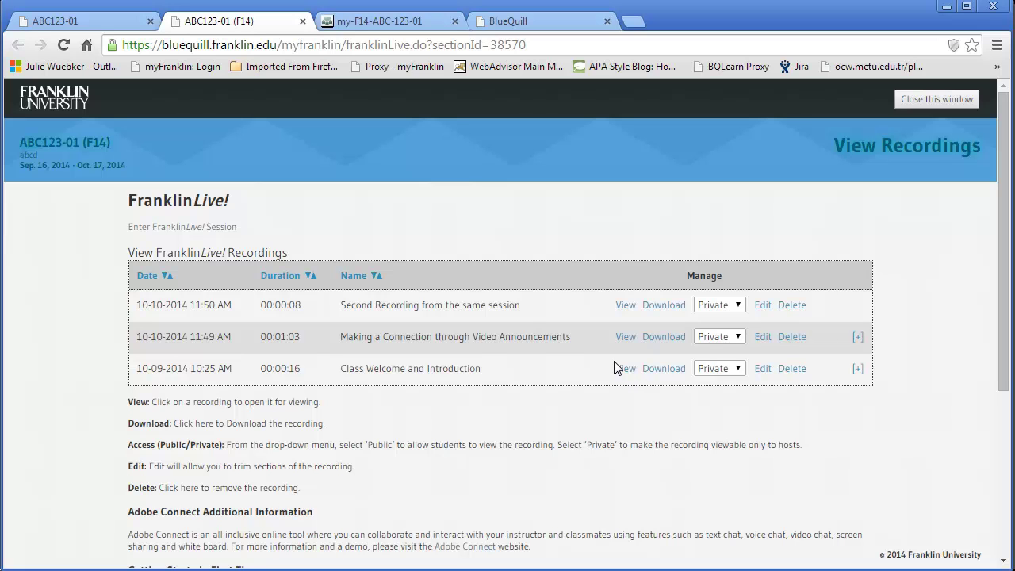
Set the access of "Making a Connection through Video Announcements" and "Second Recording from the same session" to Public.
click(739, 339)
click(736, 304)
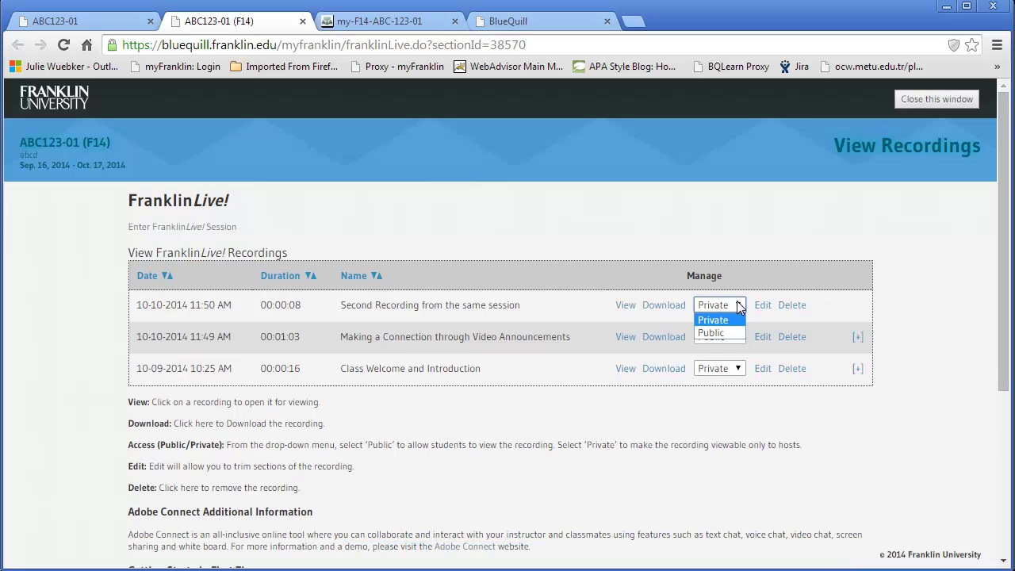
click(712, 336)
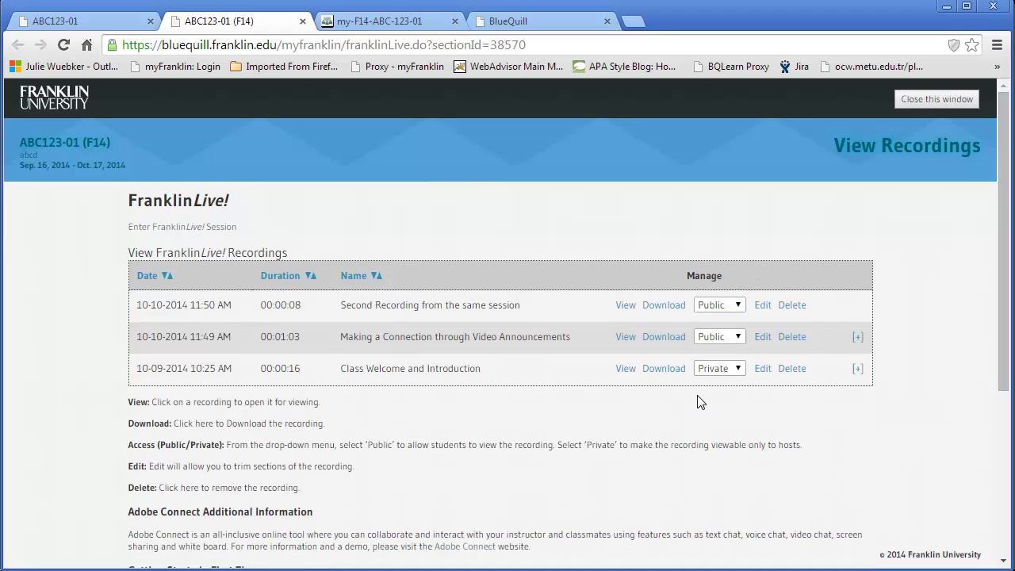
Permanently delete the recording "Second Recording from the same session".
click(795, 309)
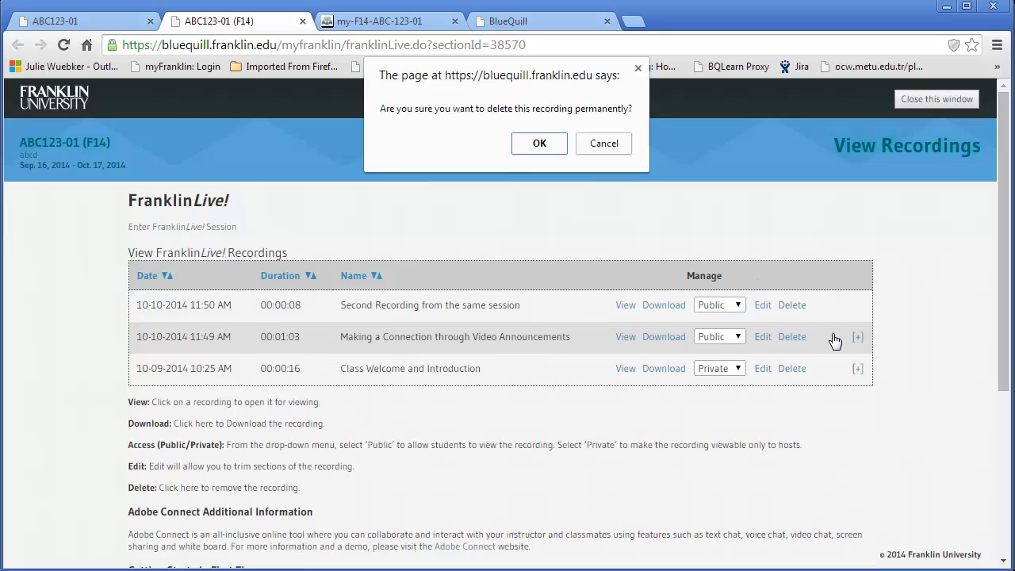
click(548, 150)
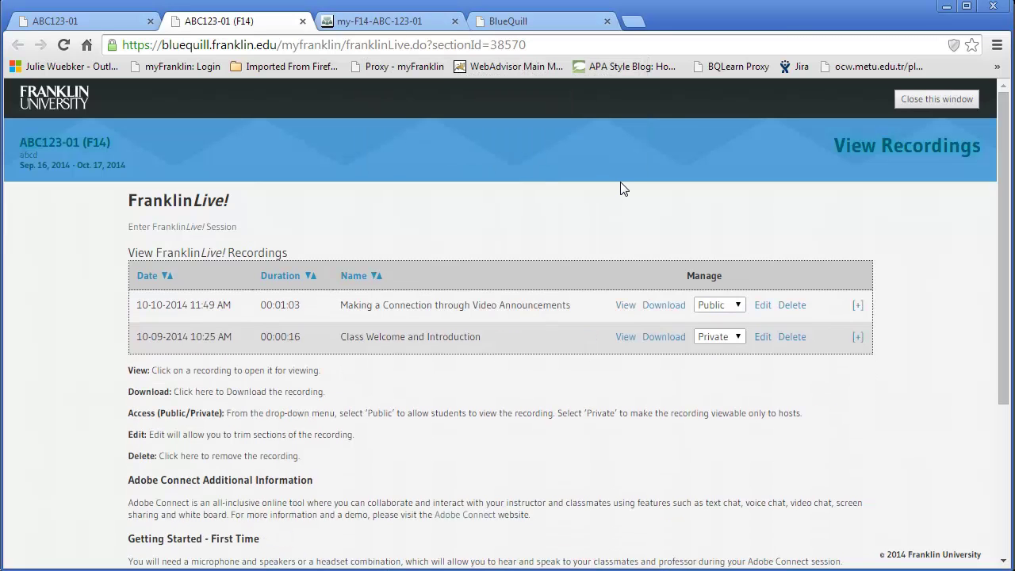
click(737, 306)
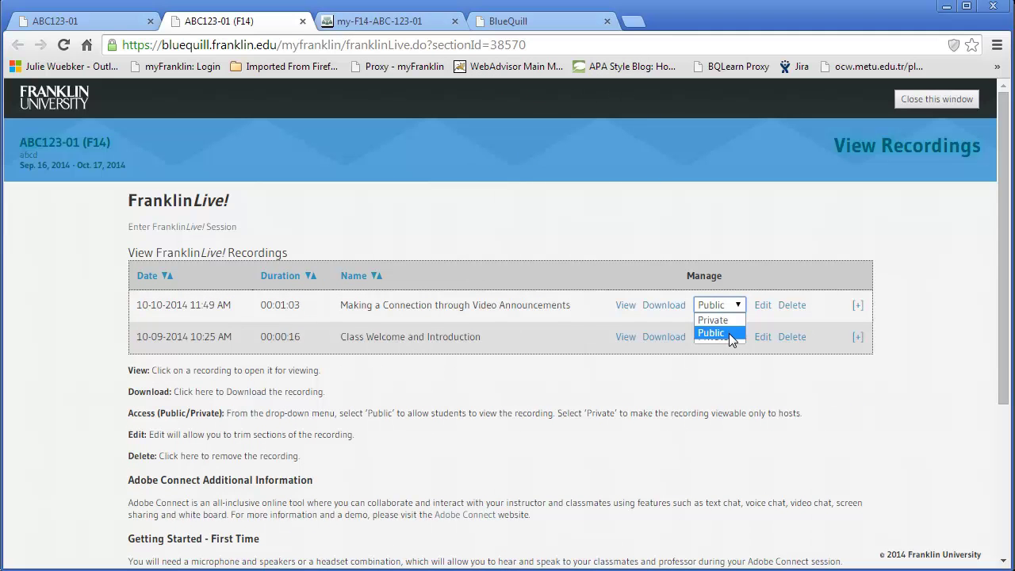
click(762, 277)
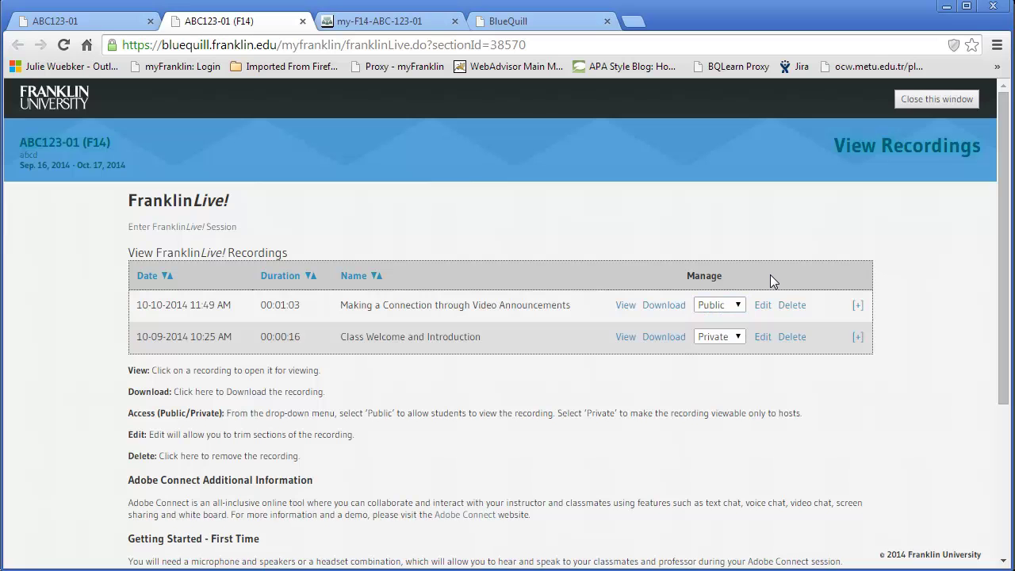